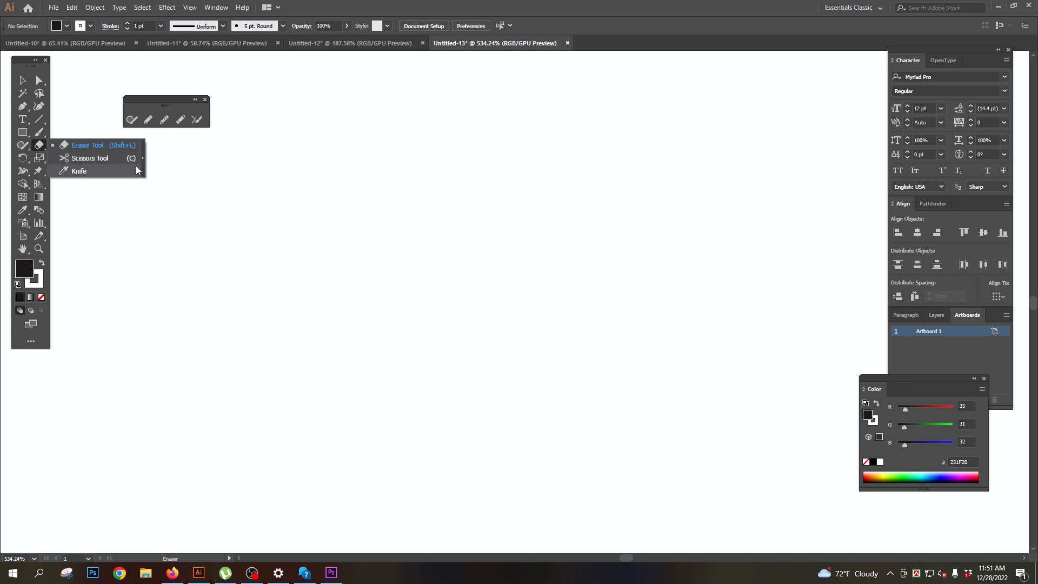
- Detach the Eraser tool group as a floating toolbar near the top of the workspace and close the other floating tool group
click(144, 153)
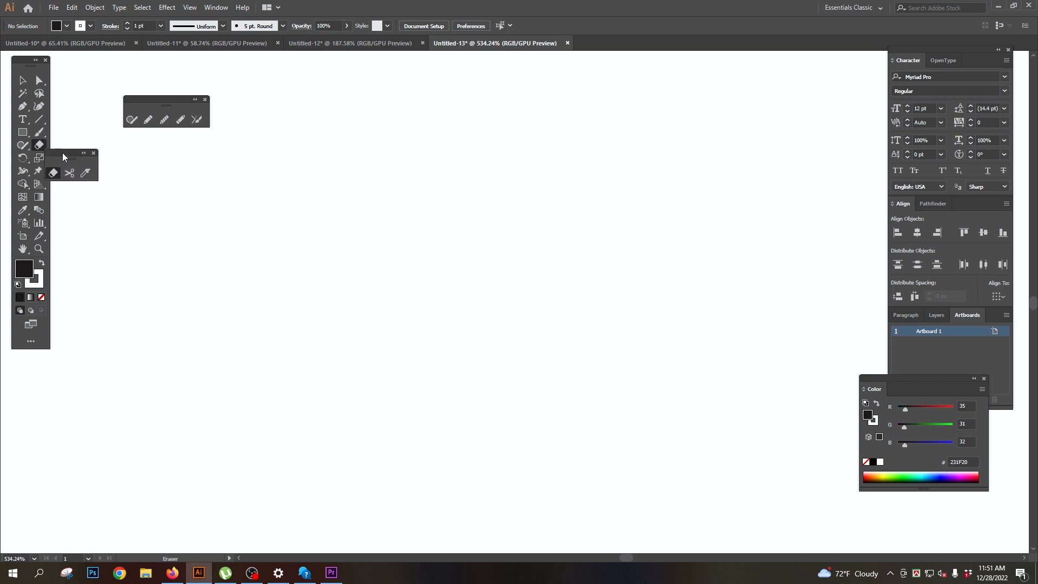
drag(62, 151, 270, 99)
click(205, 100)
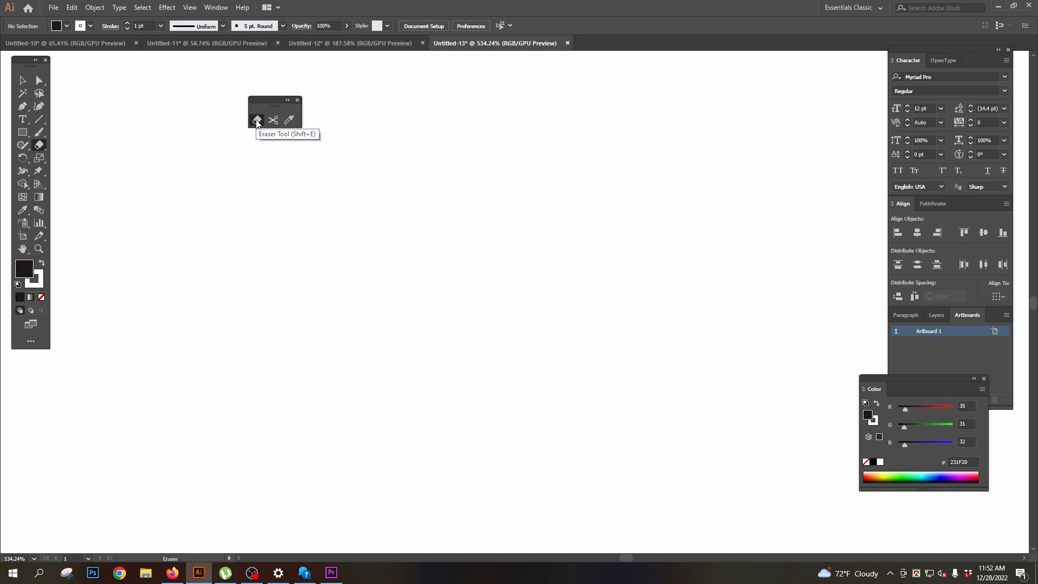
- Draw a rectangle about 104 by 16 px with a red fill (R 222, G 0, B 0) and no stroke
click(23, 132)
drag(239, 231, 664, 297)
click(40, 287)
click(41, 296)
click(23, 267)
mouse_move(922, 407)
mouse_down()
mouse_move(932, 408)
mouse_move(897, 427)
mouse_move(945, 410)
mouse_up()
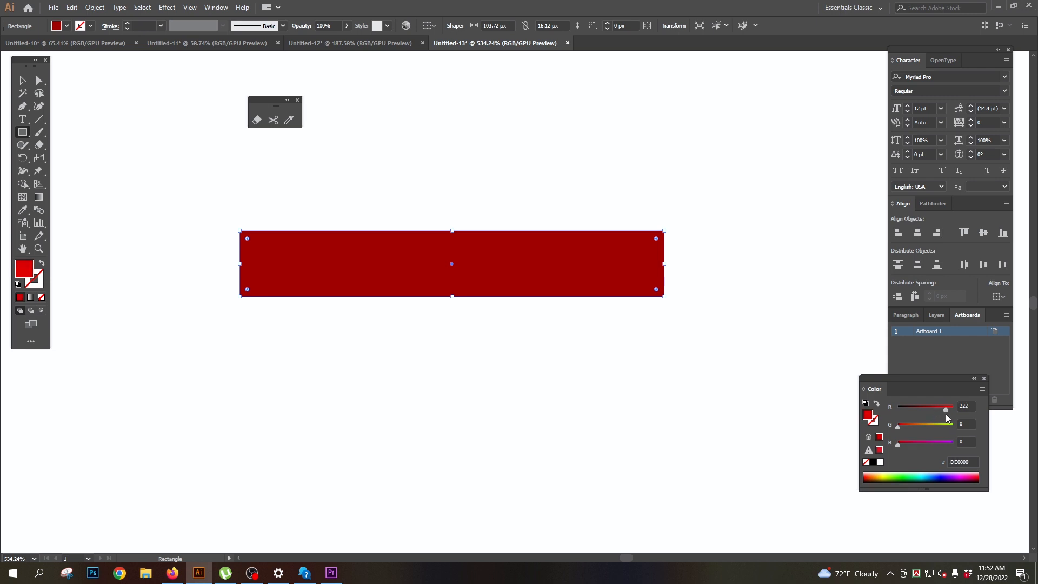
- Erase crossing freehand strokes through the red rectangle with the Eraser tool, first while it is selected and also with nothing selected
click(257, 120)
drag(307, 219, 322, 303)
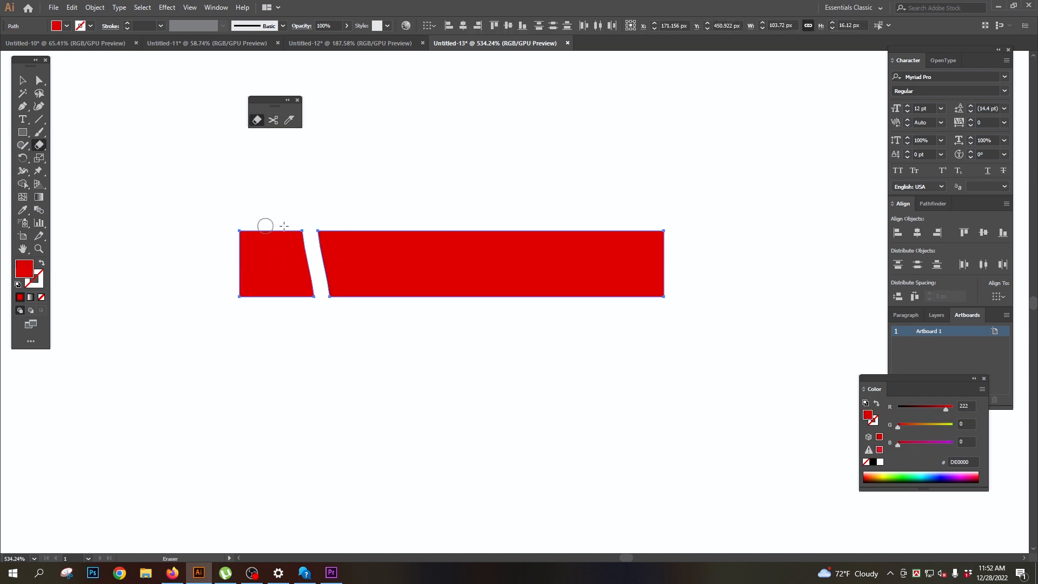
mouse_move(231, 253)
mouse_down()
mouse_move(286, 275)
mouse_move(337, 261)
mouse_move(473, 295)
mouse_move(592, 233)
mouse_move(673, 258)
mouse_up()
key(ctrl+shift+a)
mouse_move(661, 208)
mouse_down()
mouse_move(620, 250)
mouse_move(509, 247)
mouse_move(410, 219)
mouse_move(443, 256)
mouse_move(552, 278)
mouse_move(569, 317)
mouse_move(566, 228)
mouse_move(496, 207)
mouse_move(616, 190)
mouse_move(637, 286)
mouse_move(744, 324)
mouse_up()
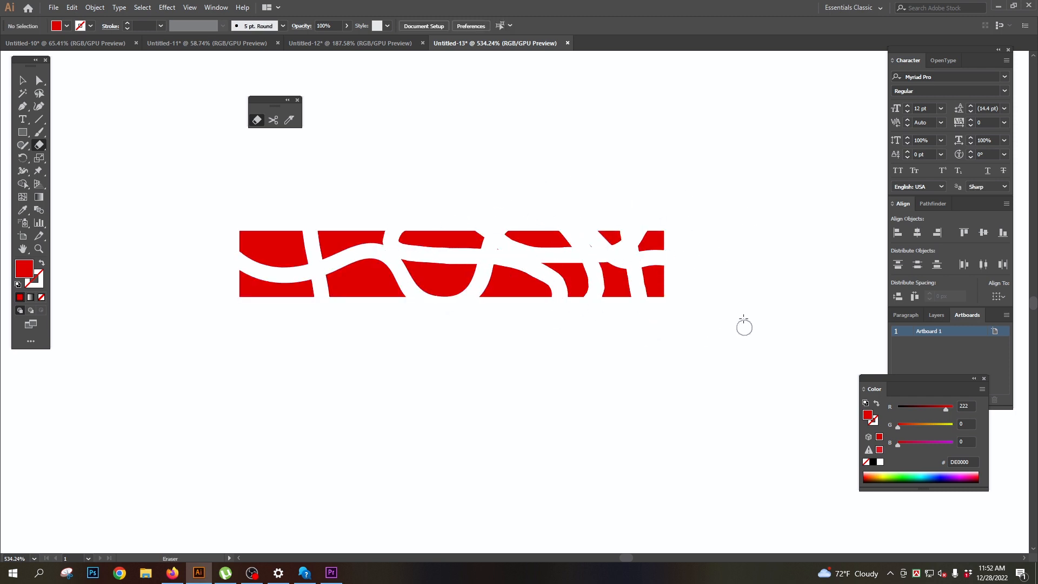
drag(350, 225, 352, 298)
drag(427, 230, 436, 300)
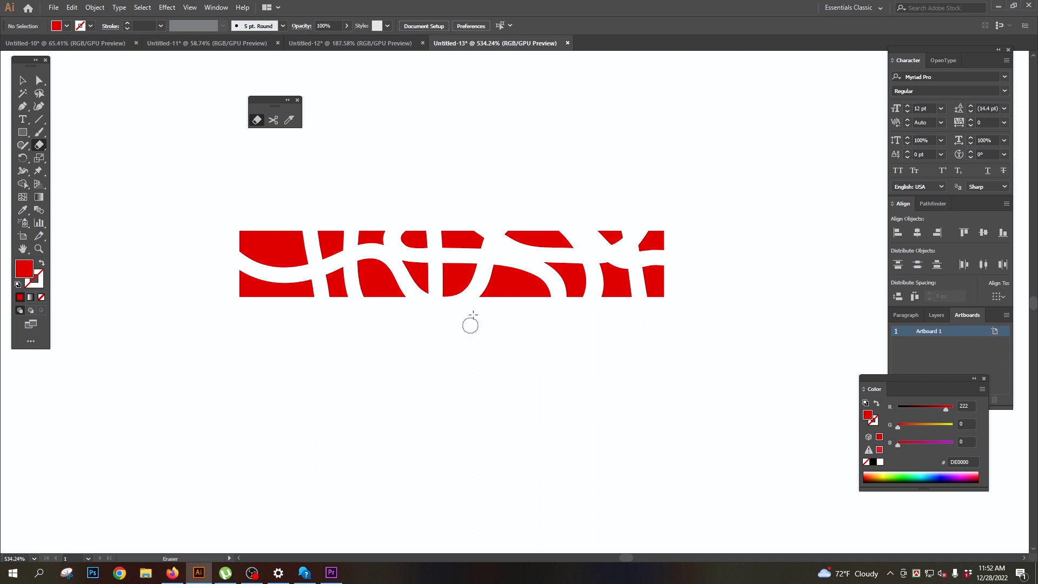
drag(533, 219, 472, 347)
drag(284, 226, 285, 301)
drag(254, 220, 254, 303)
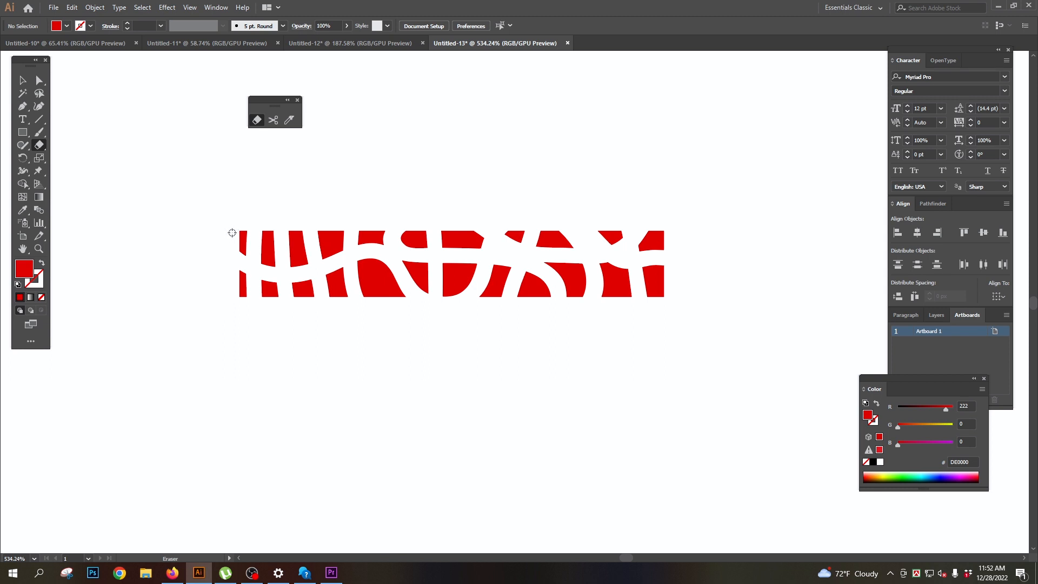
mouse_move(298, 238)
mouse_down()
mouse_move(345, 239)
mouse_move(347, 226)
mouse_move(339, 239)
mouse_move(282, 252)
mouse_move(176, 244)
mouse_up()
mouse_move(238, 290)
mouse_down()
mouse_move(319, 296)
mouse_move(373, 316)
mouse_up()
mouse_move(371, 278)
mouse_down()
mouse_move(427, 278)
mouse_move(469, 303)
mouse_move(452, 215)
mouse_move(486, 242)
mouse_move(528, 223)
mouse_move(496, 284)
mouse_move(507, 298)
mouse_move(532, 284)
mouse_move(525, 277)
mouse_move(622, 301)
mouse_up()
mouse_move(682, 281)
mouse_down()
mouse_move(565, 267)
mouse_move(545, 239)
mouse_move(582, 292)
mouse_up()
drag(448, 293, 403, 246)
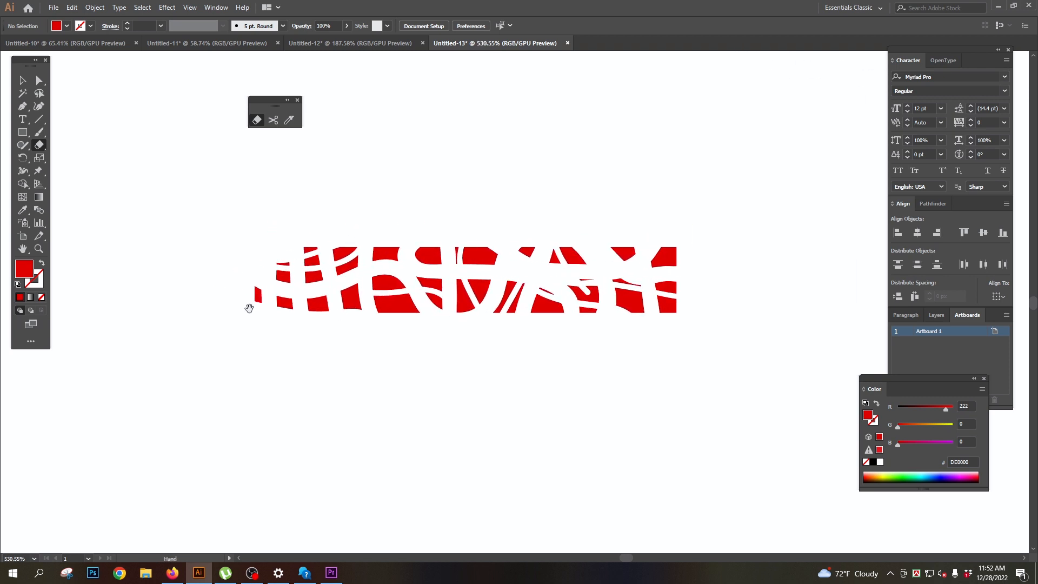
- Draw a red circle about 25 px in diameter above the erased rectangle and move it slightly to the left
drag(22, 132, 66, 158)
drag(422, 131, 512, 223)
drag(475, 186, 434, 172)
- Erase crossing strokes through the red circle with the Eraser tool, including a notch in its right edge, and deselect it
click(258, 120)
mouse_move(431, 110)
mouse_down()
mouse_move(413, 173)
mouse_move(384, 194)
mouse_up()
drag(394, 114, 473, 174)
drag(468, 133, 372, 154)
drag(385, 118, 435, 209)
drag(479, 158, 404, 180)
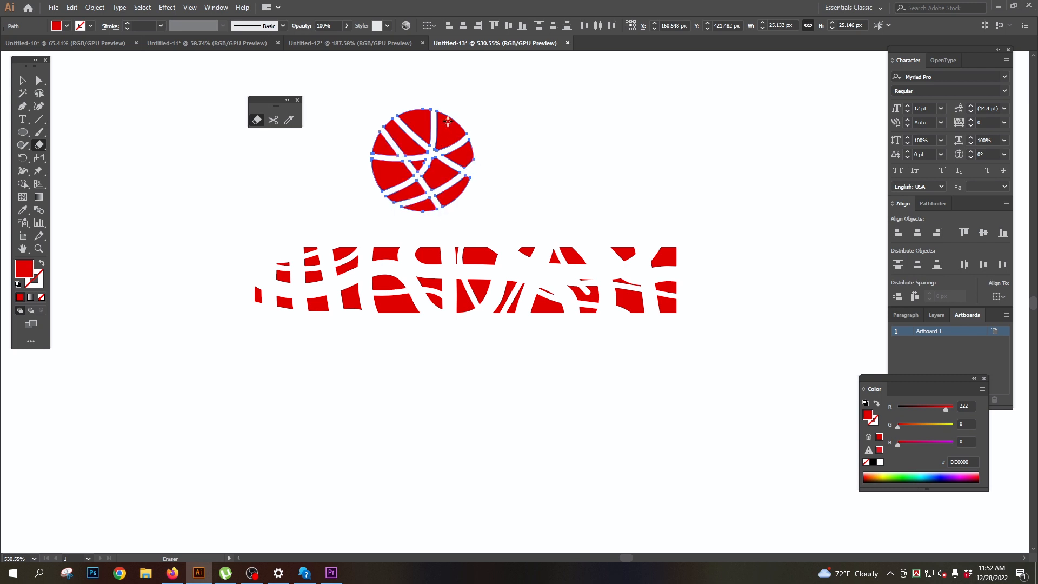
drag(448, 121, 344, 141)
mouse_move(414, 112)
mouse_down()
mouse_move(346, 155)
mouse_move(520, 181)
mouse_up()
drag(477, 149, 350, 204)
key(ctrl+shift+a)
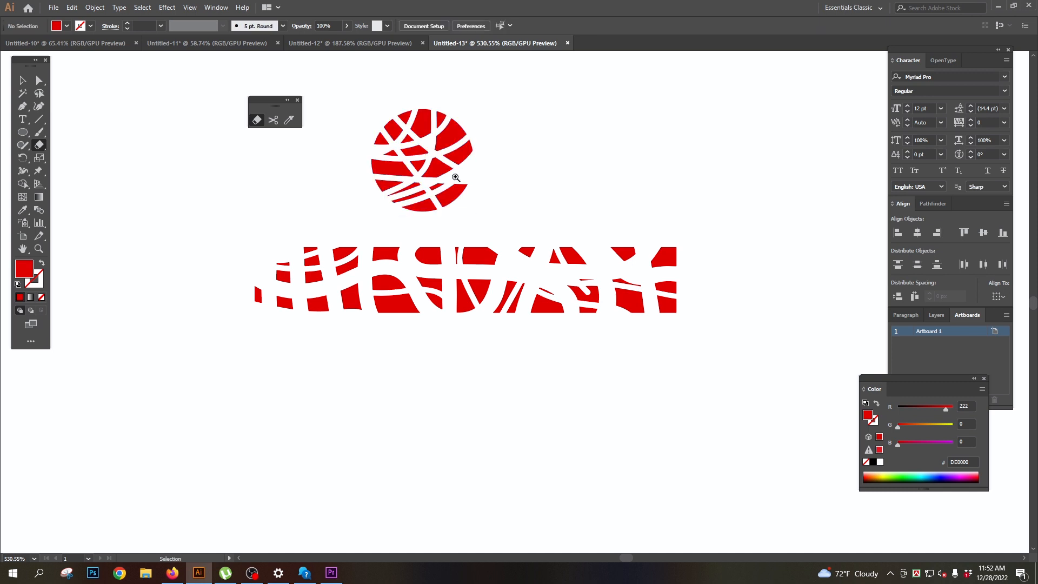
scroll(378, 170, down, 2)
scroll(460, 206, up, 3)
drag(460, 206, 434, 263)
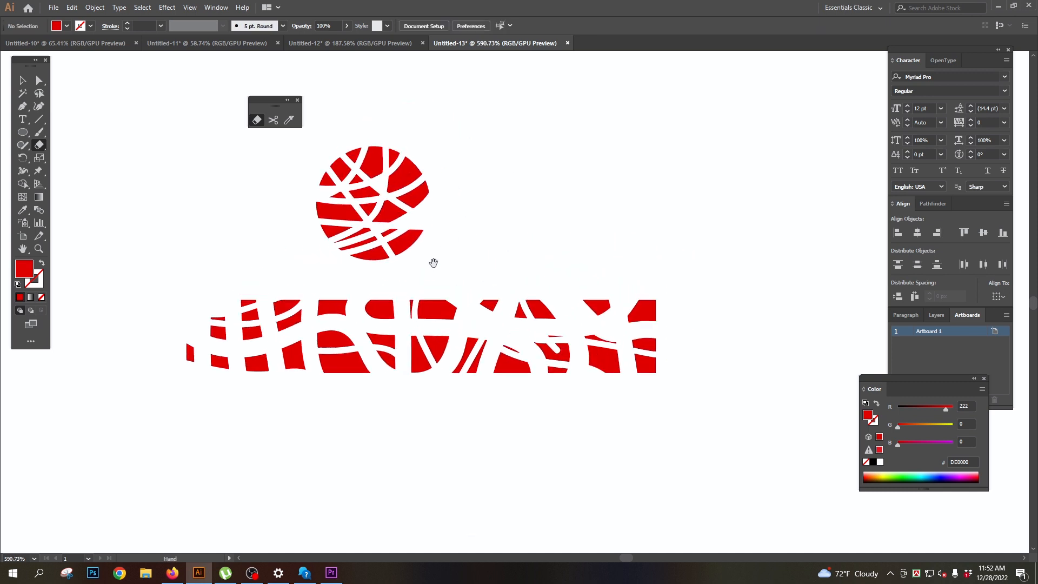
- Draw a second circle about 27 px in diameter right of the erased one and swap its red fill to the stroke
click(273, 120)
click(22, 106)
scroll(459, 259, up, 3)
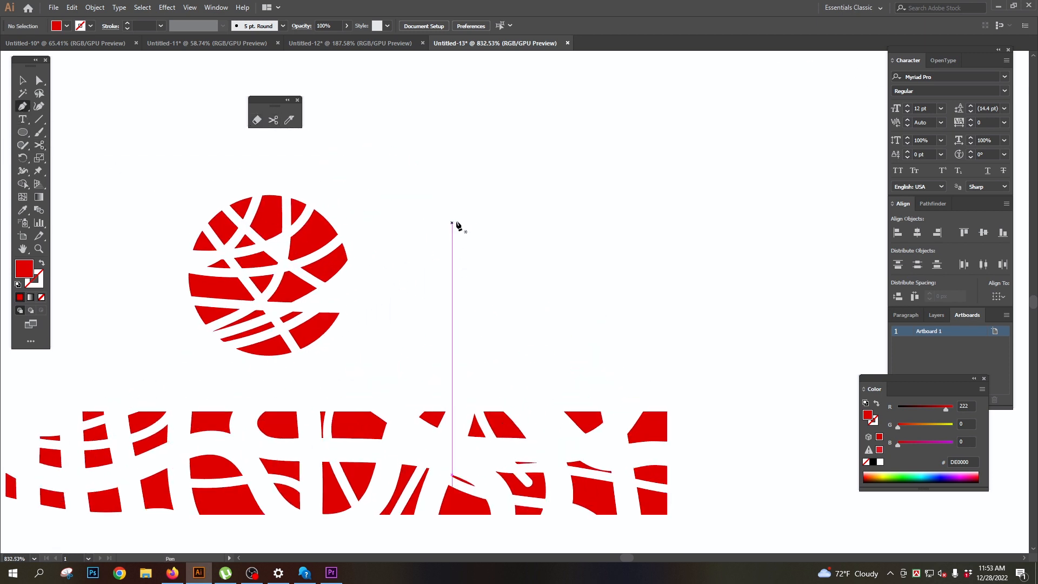
click(22, 132)
drag(511, 137, 641, 311)
drag(599, 224, 527, 223)
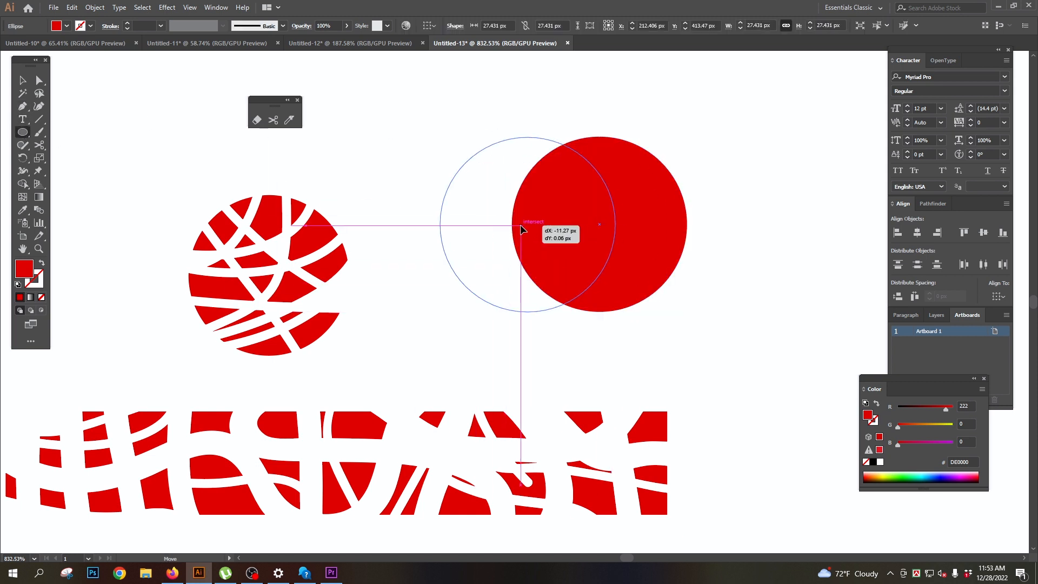
click(42, 265)
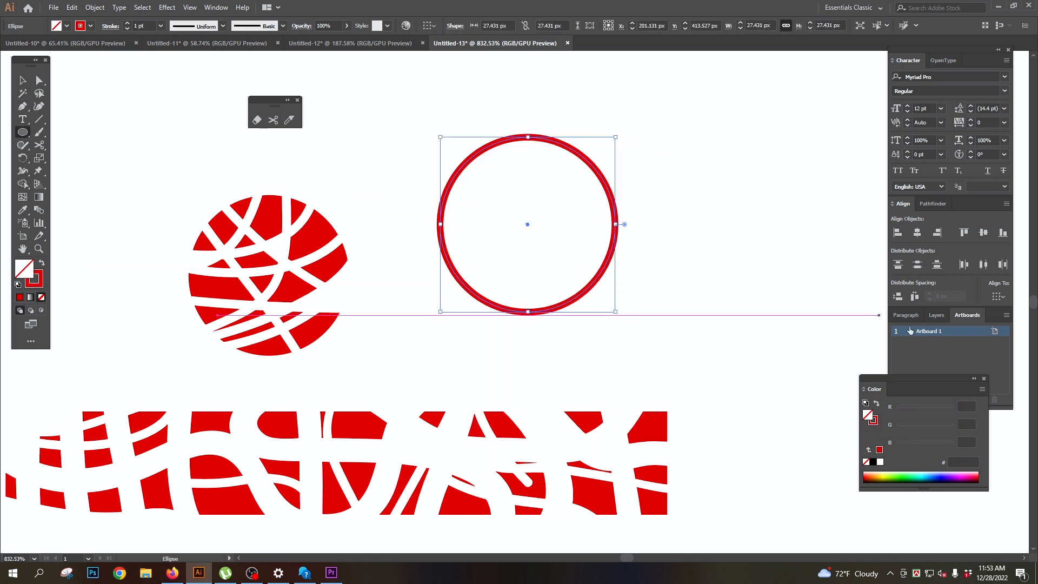
- Cut the outlined circle at its upper left and lower right with the Scissors tool and delete the upper-right arc
click(273, 120)
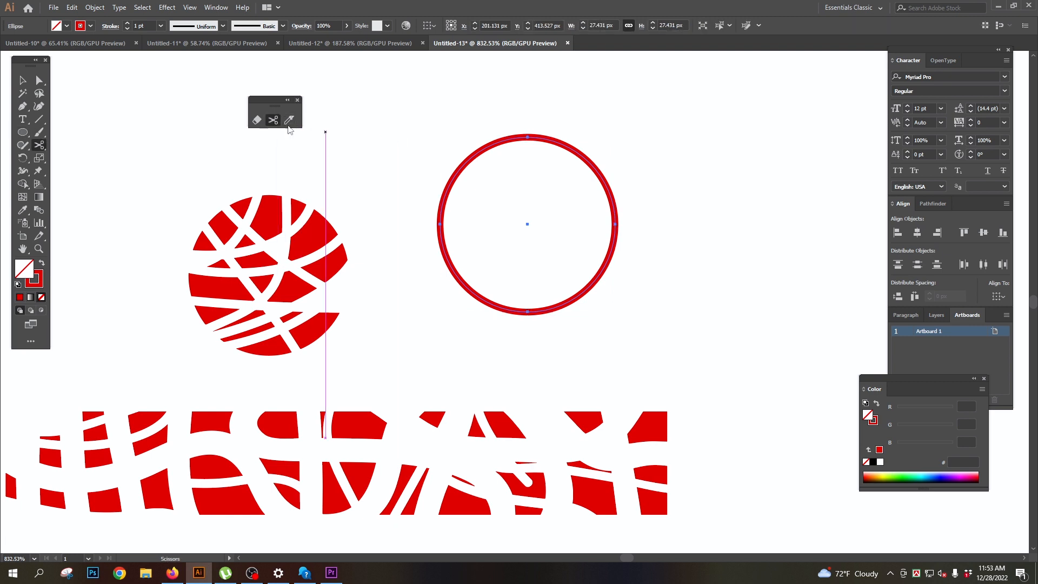
click(493, 144)
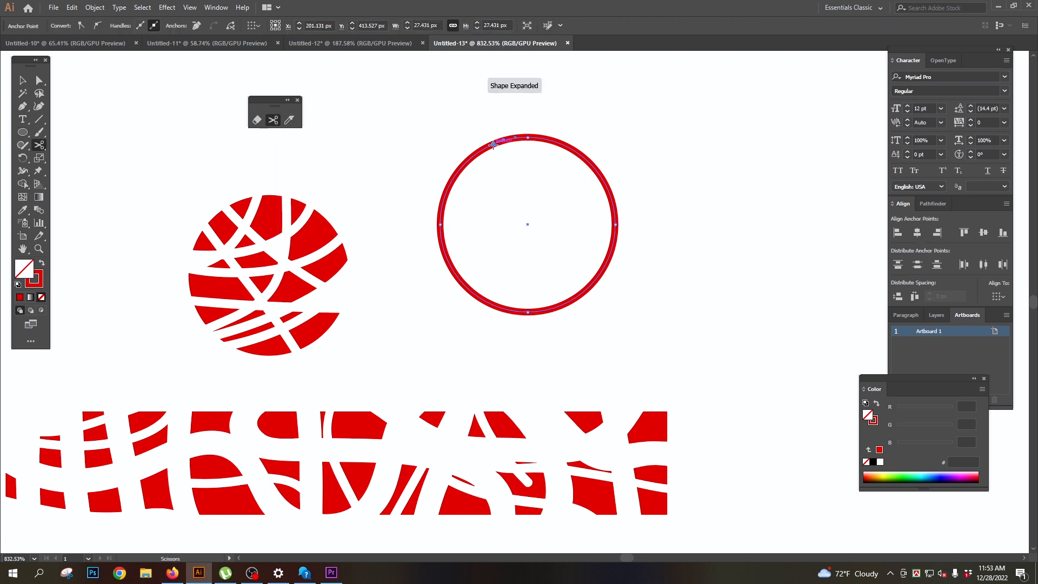
click(606, 258)
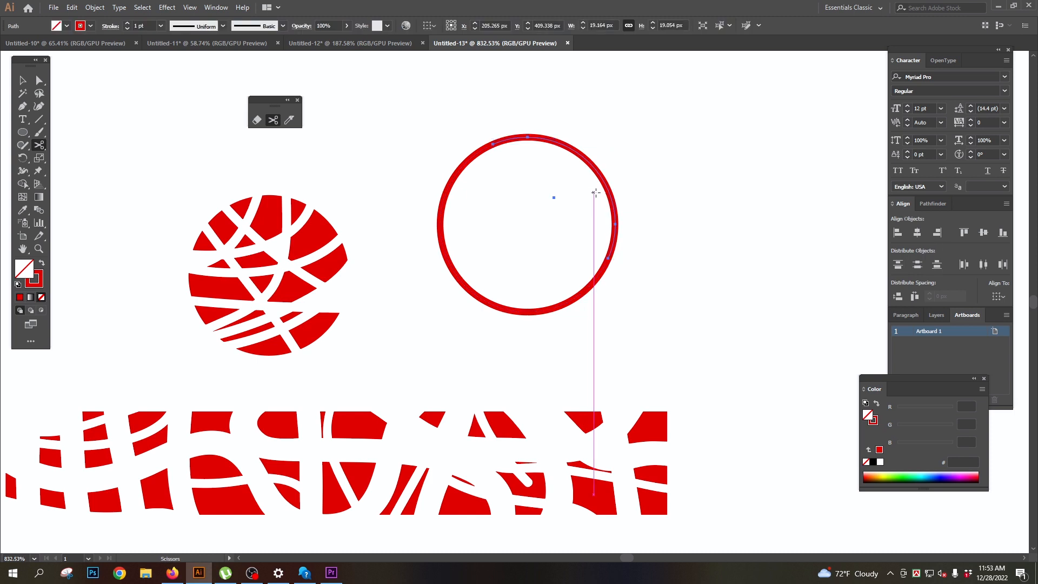
key(Delete)
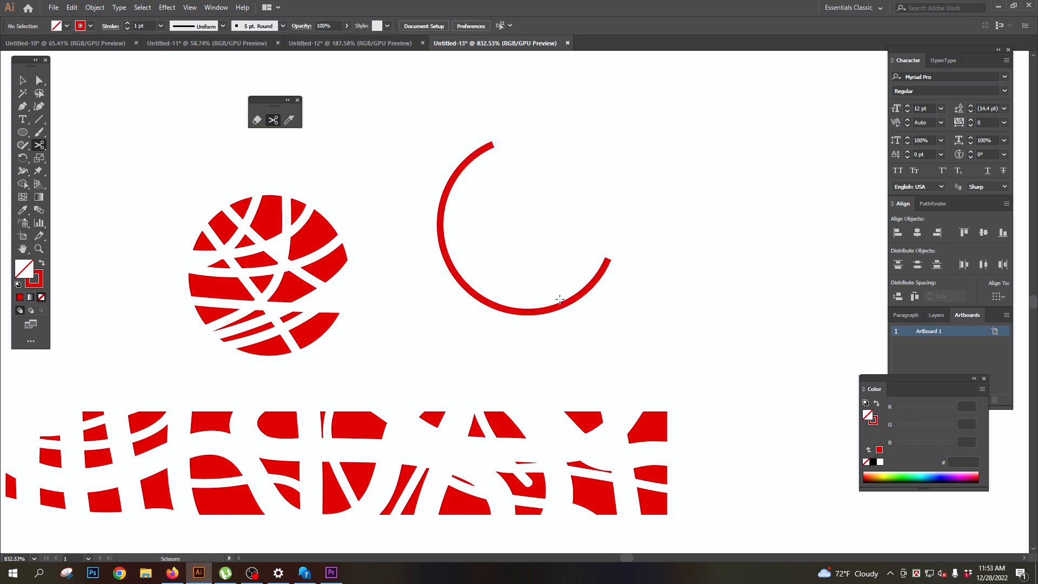
- Cut the remaining arc at further points with the Scissors tool and delete the short piece at its upper-left end
click(560, 307)
click(623, 300)
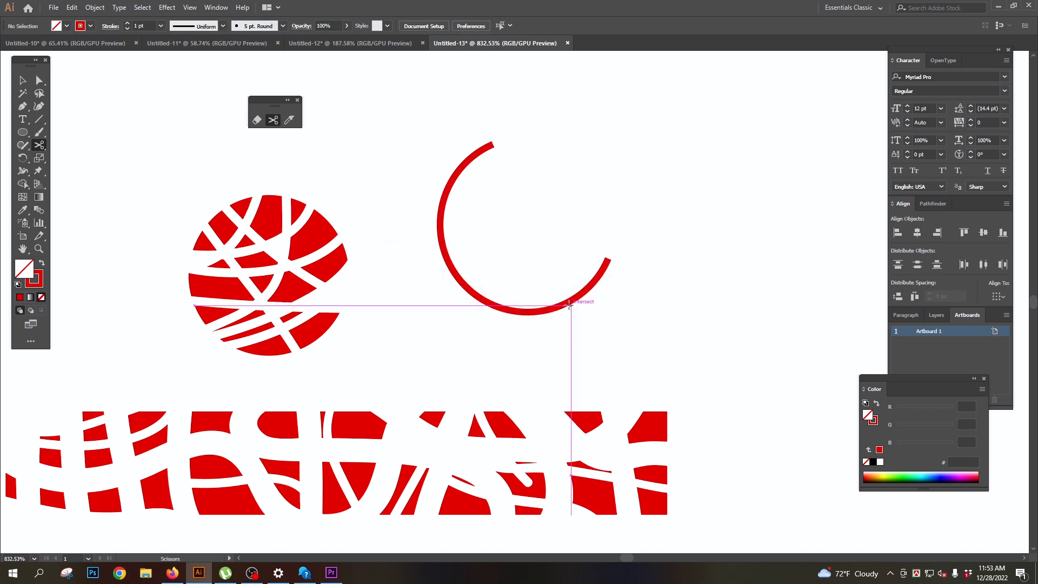
click(555, 300)
click(480, 298)
click(447, 261)
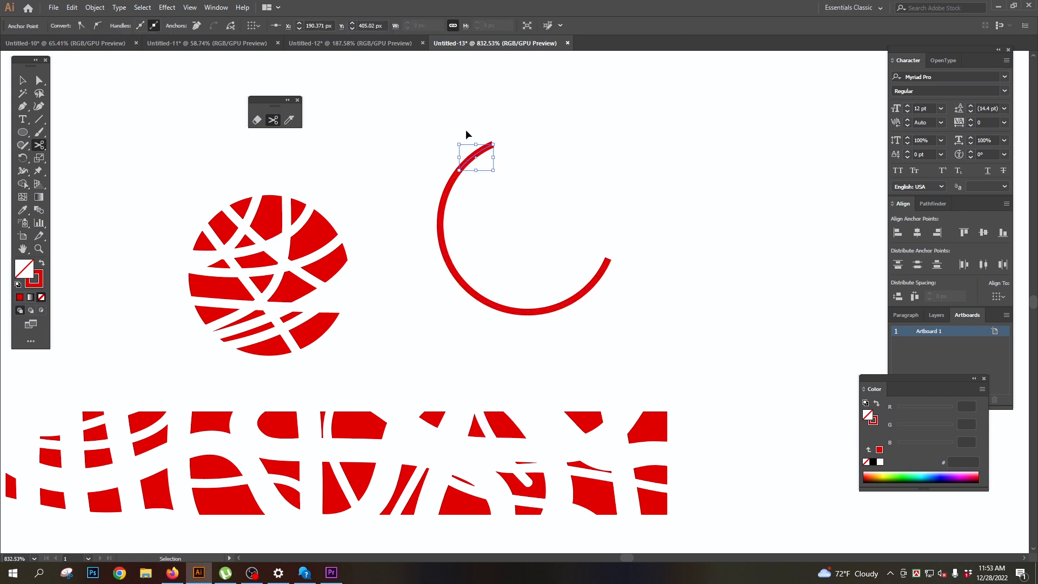
key(Delete)
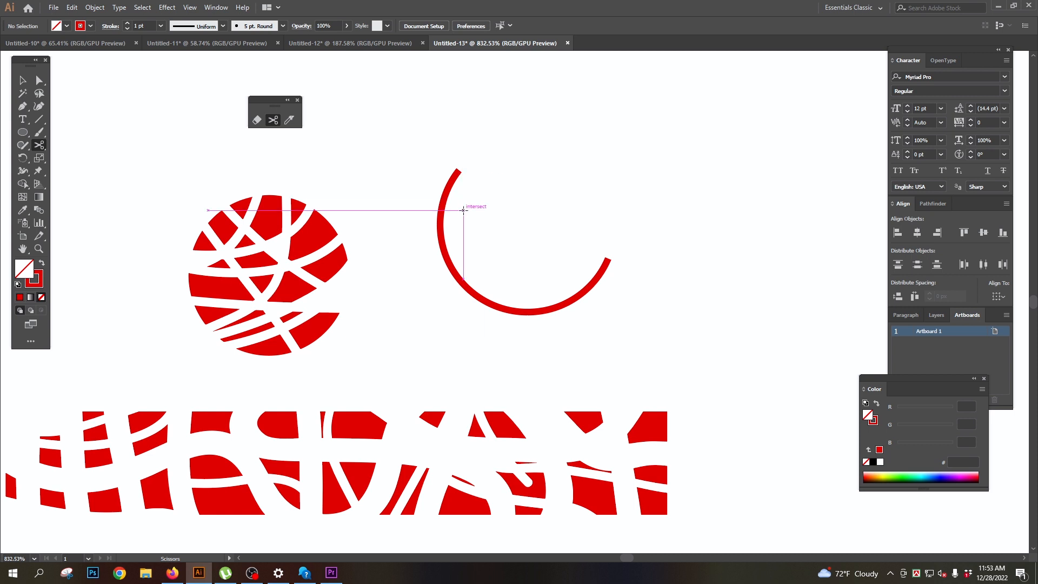
- Select all remaining pieces of the outlined circle and delete them
alt+click(478, 233)
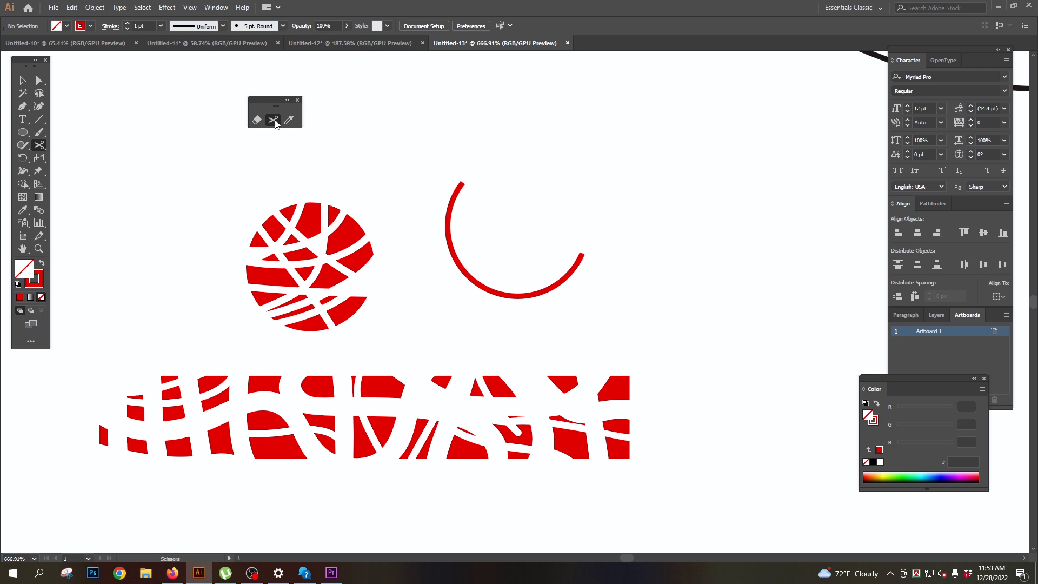
drag(436, 156, 615, 322)
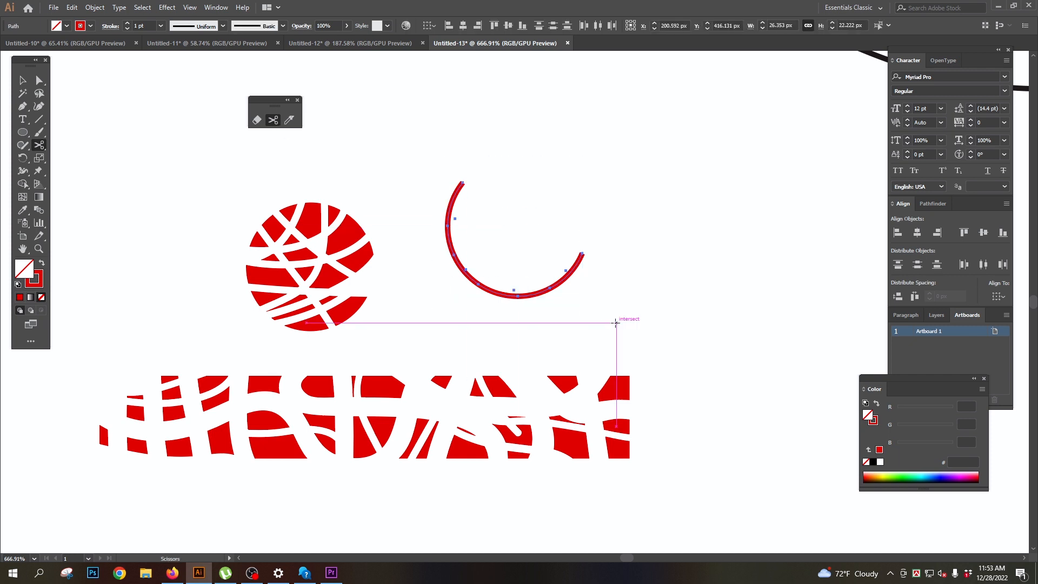
key(Delete)
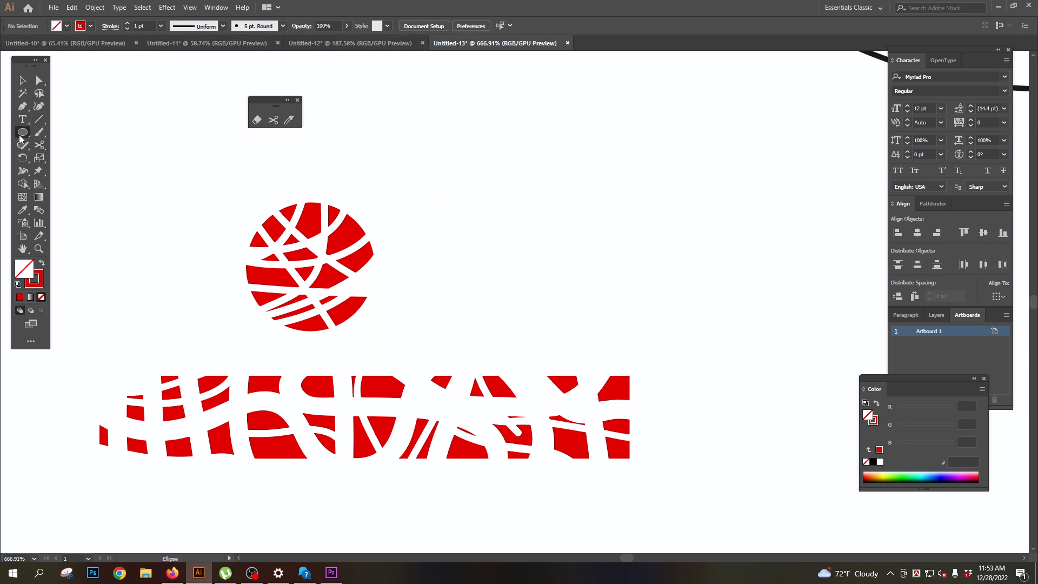
- Draw a red-outlined, unfilled rectangle about 60 by 27 px to the right of the erased circle
click(23, 132)
click(97, 136)
mouse_move(511, 132)
mouse_down()
mouse_move(809, 248)
mouse_move(819, 270)
mouse_up()
- Cut the outlined rectangle's top edge at two points with the Scissors tool and delete the segment between them
click(273, 120)
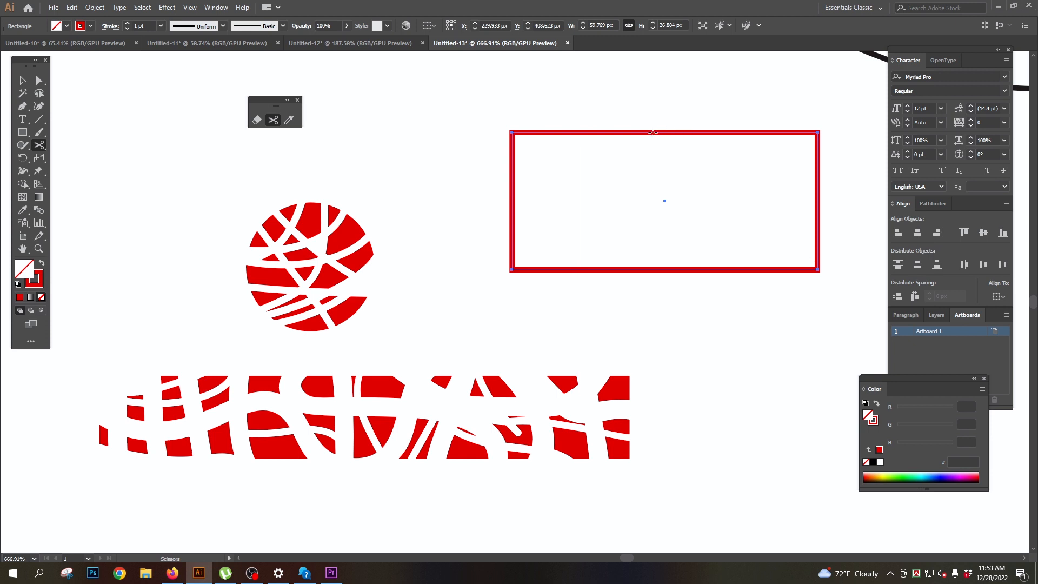
click(652, 132)
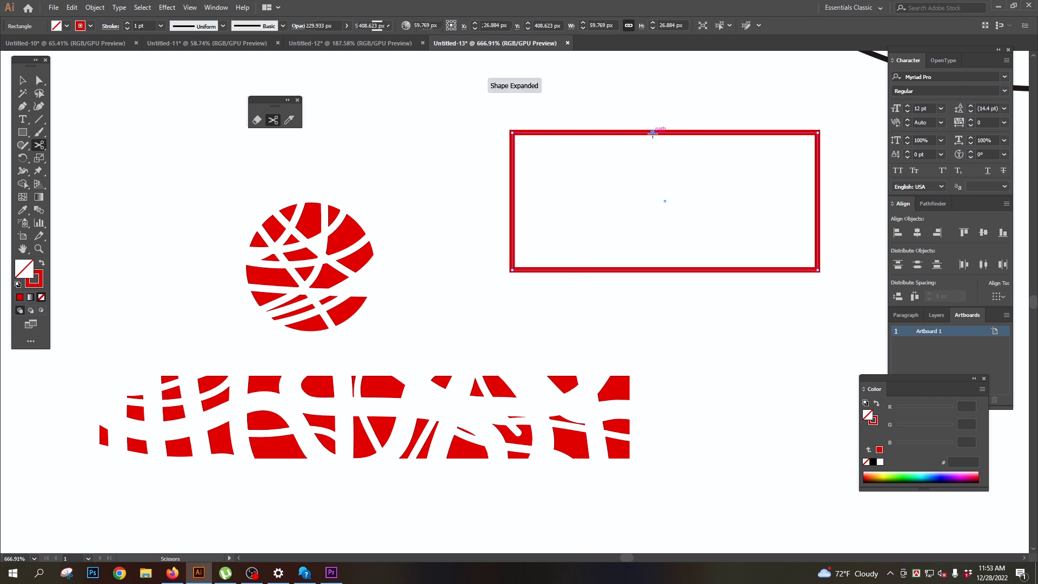
click(759, 132)
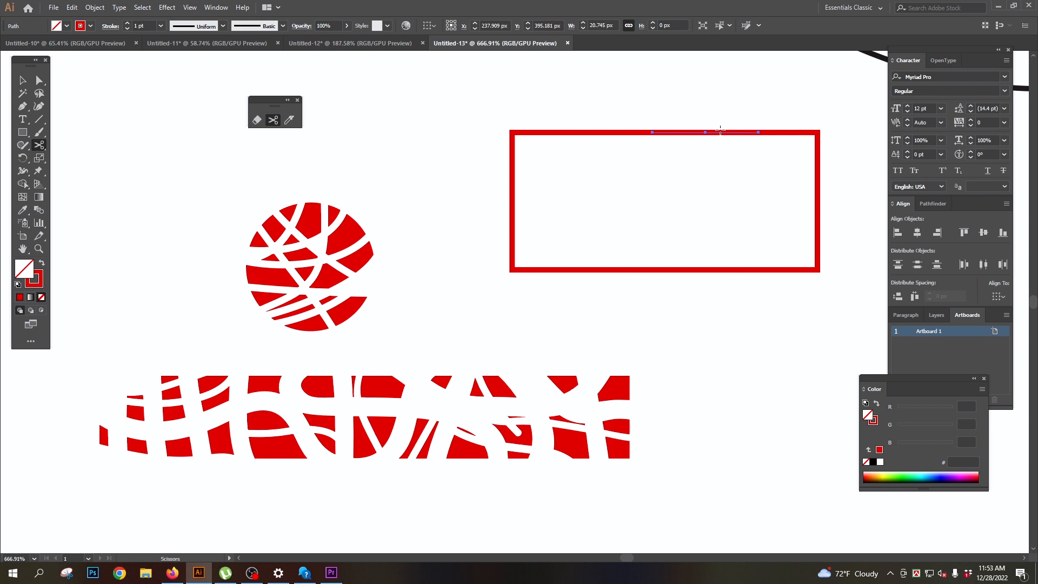
key(Delete)
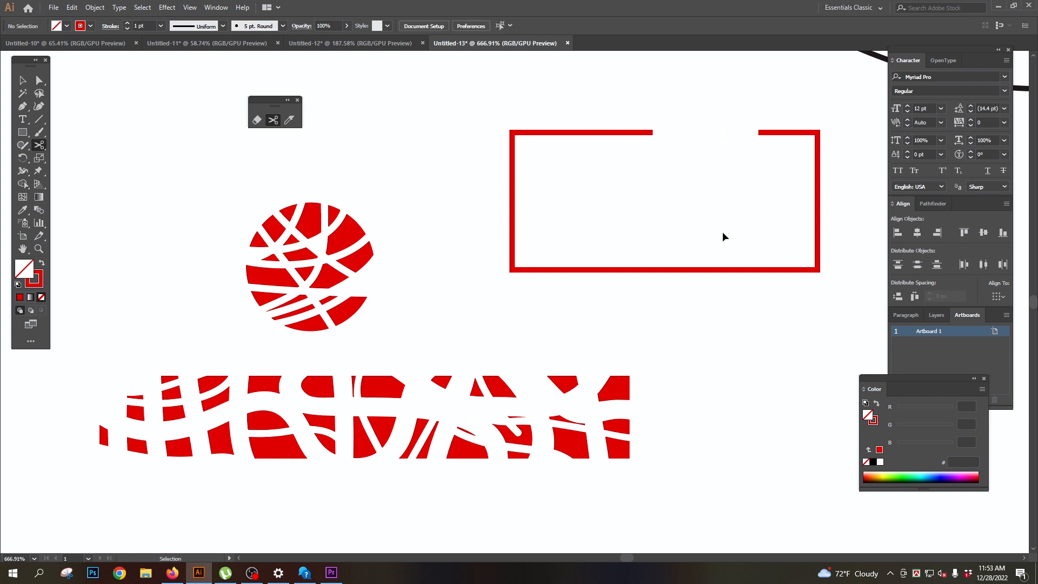
- Cut the outlined rectangle's bottom edge at two points with the Scissors tool and delete the segment between them
drag(679, 273, 614, 281)
click(601, 278)
click(688, 280)
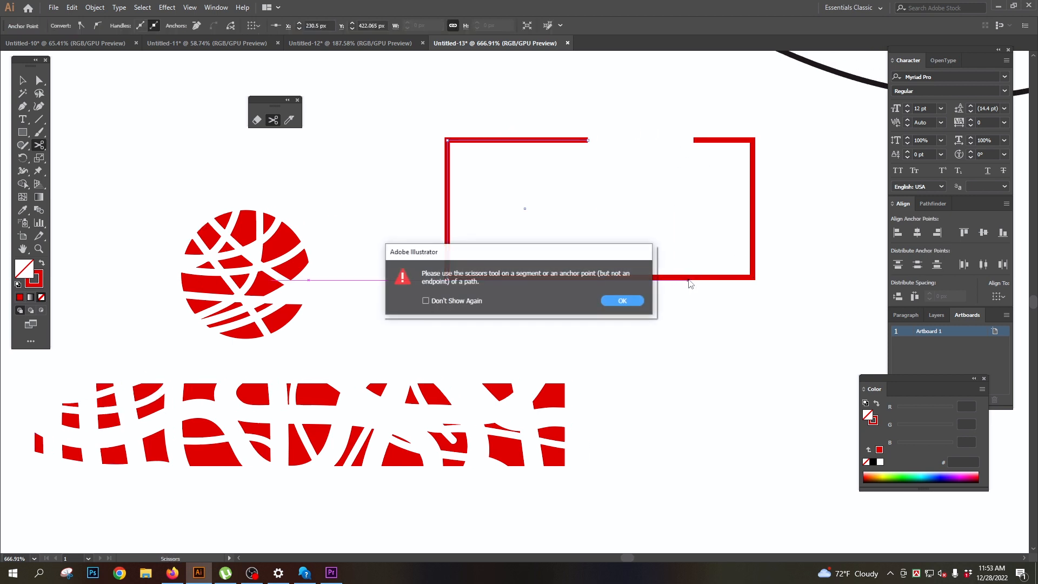
click(637, 296)
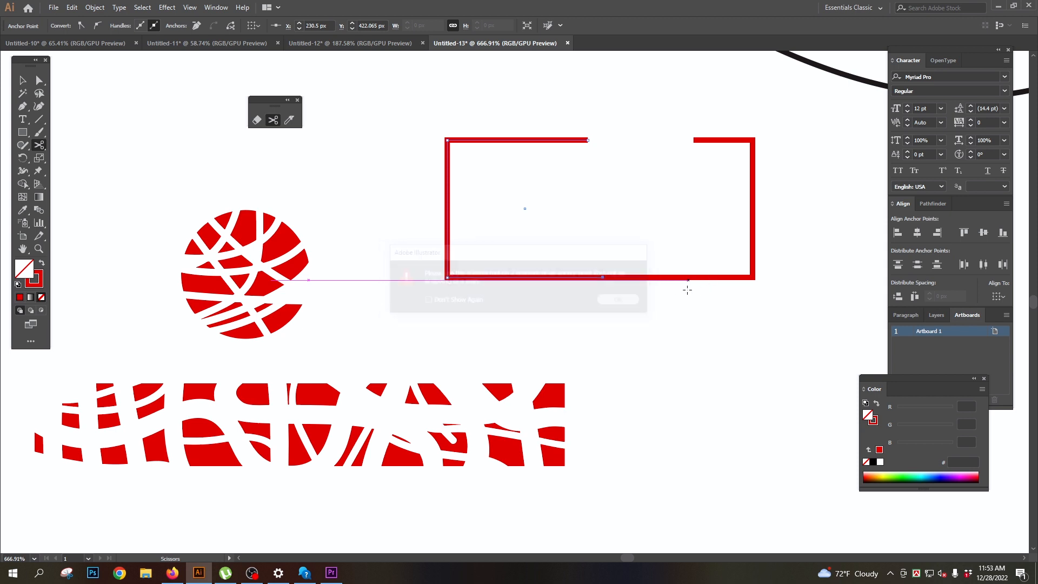
ctrl+click(677, 275)
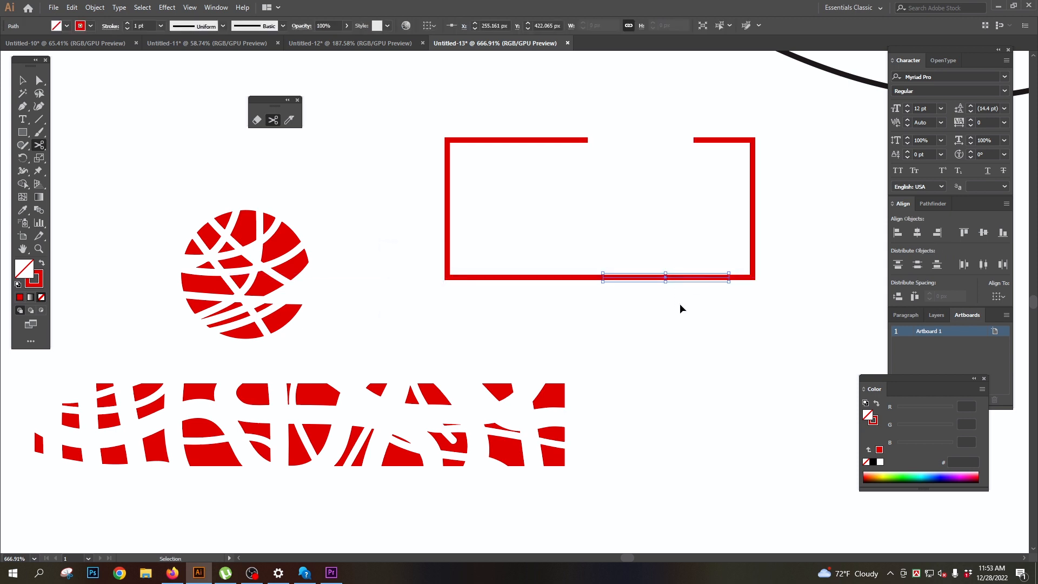
key(Delete)
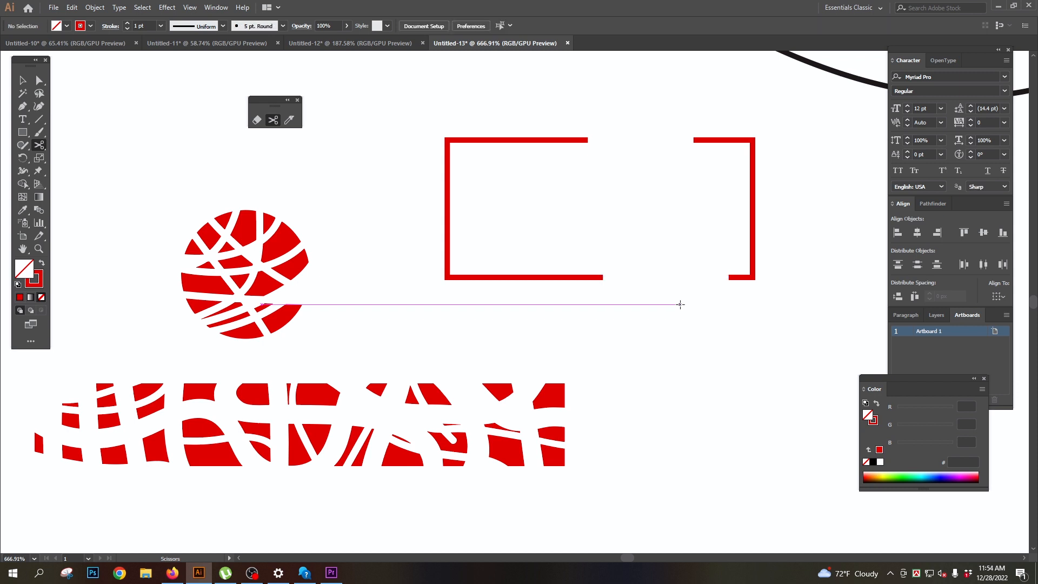
- Cut the top and left edges with the Scissors tool, delete the upper-left corner piece, and select the lower-left piece
click(515, 140)
click(447, 194)
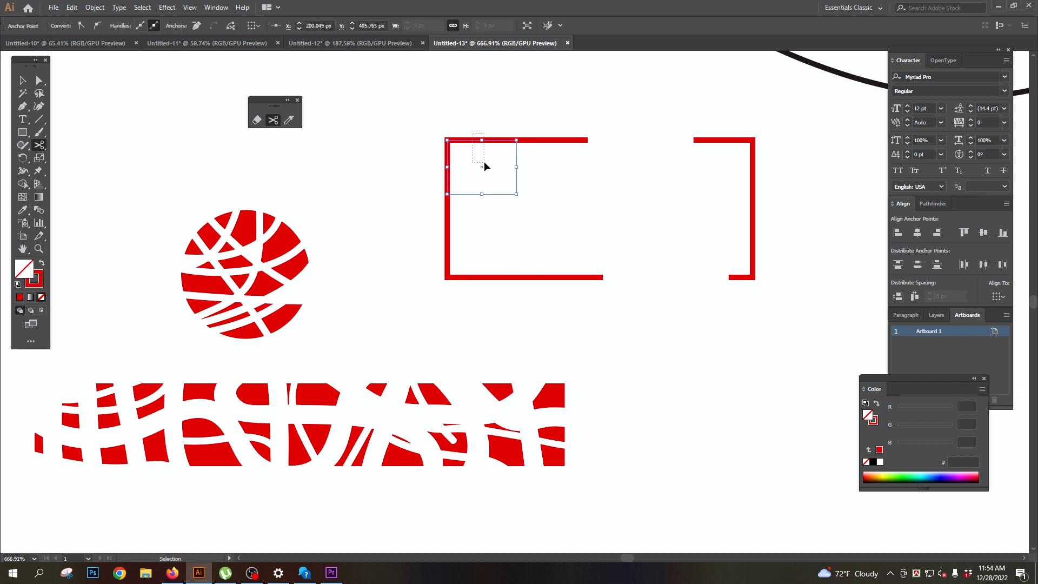
key(Delete)
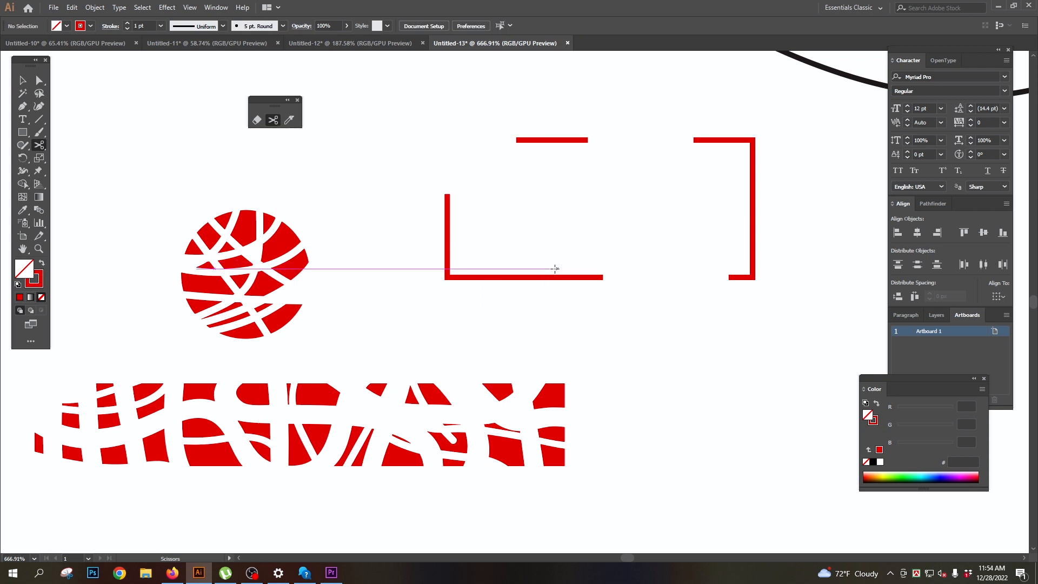
drag(542, 248, 611, 307)
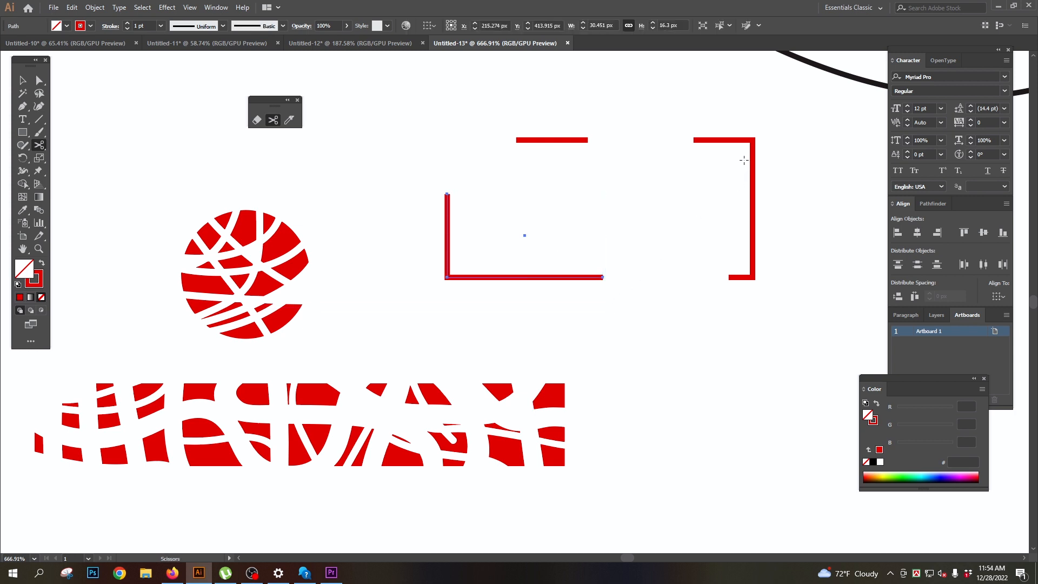
- Draw a circle about 22.5 px in diameter beside the erased circle and swap its red stroke to a red fill
drag(439, 124, 776, 309)
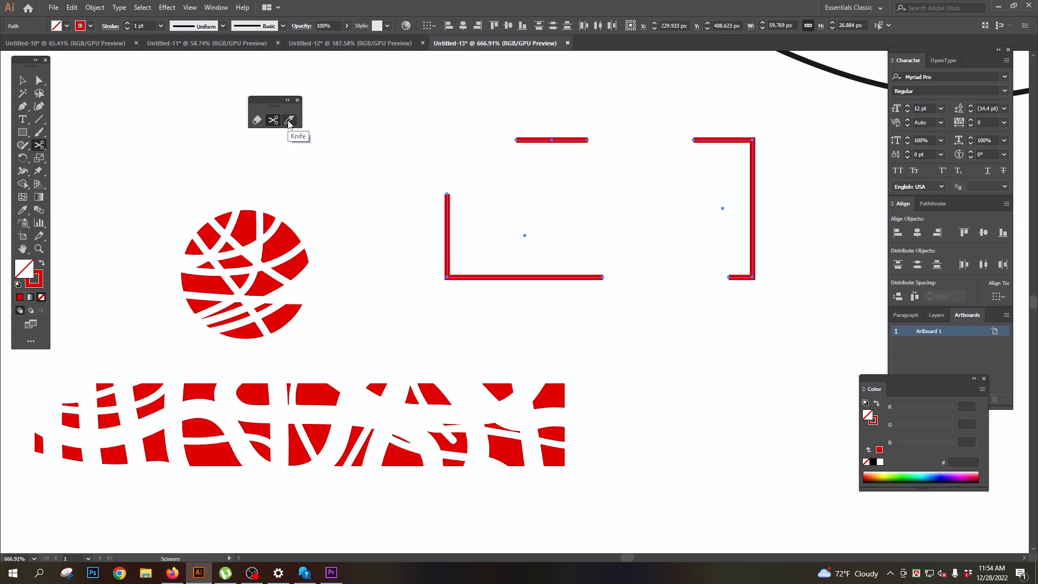
drag(215, 250, 300, 303)
click(22, 133)
click(58, 161)
drag(143, 175, 317, 348)
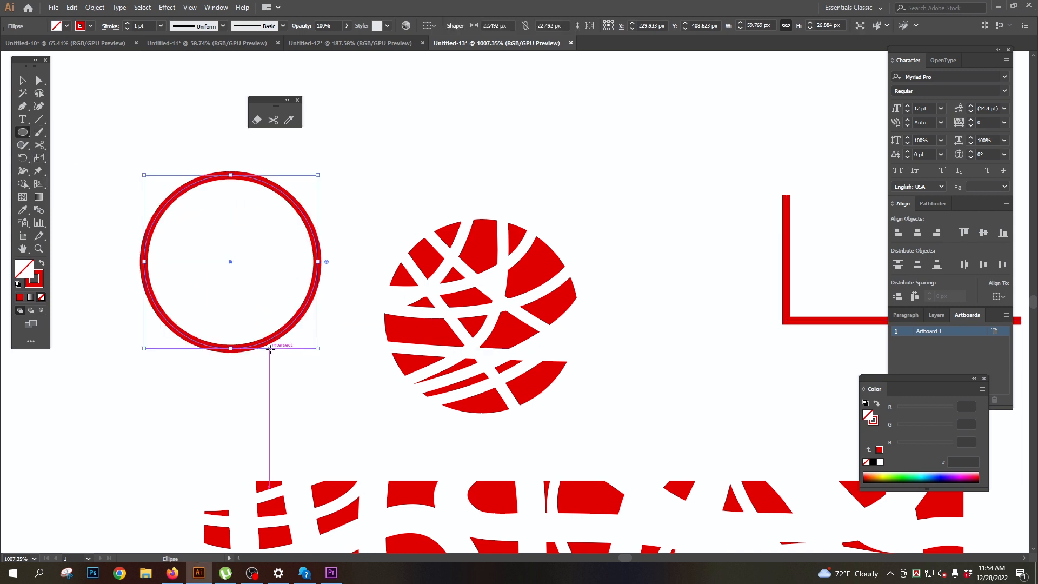
click(41, 262)
mouse_move(235, 257)
mouse_down()
mouse_move(217, 257)
mouse_move(245, 259)
mouse_up()
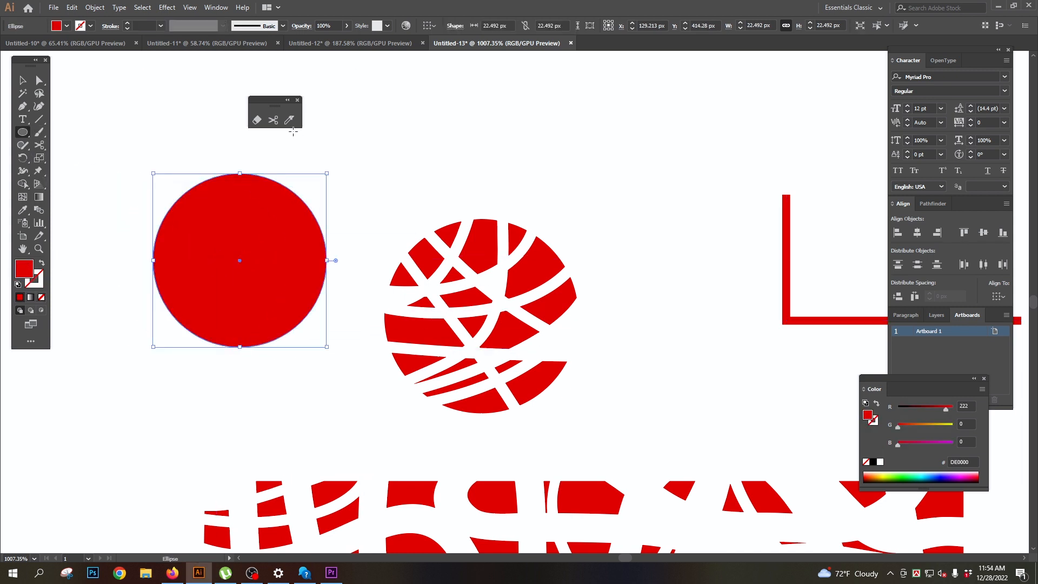
- Slice the filled circle vertically through its center with the Knife tool and move the right half away from the left
click(289, 120)
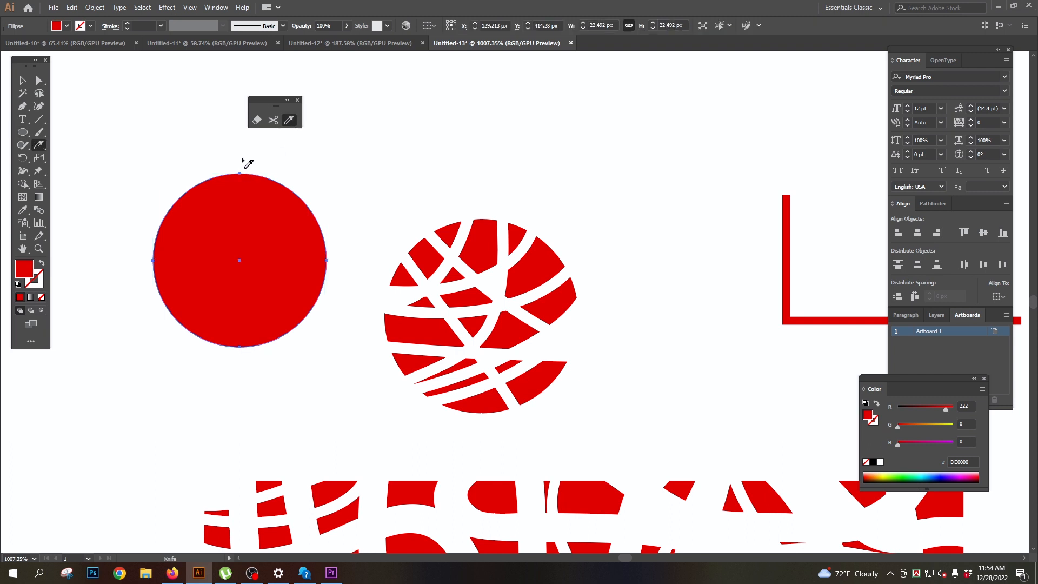
drag(240, 159, 238, 373)
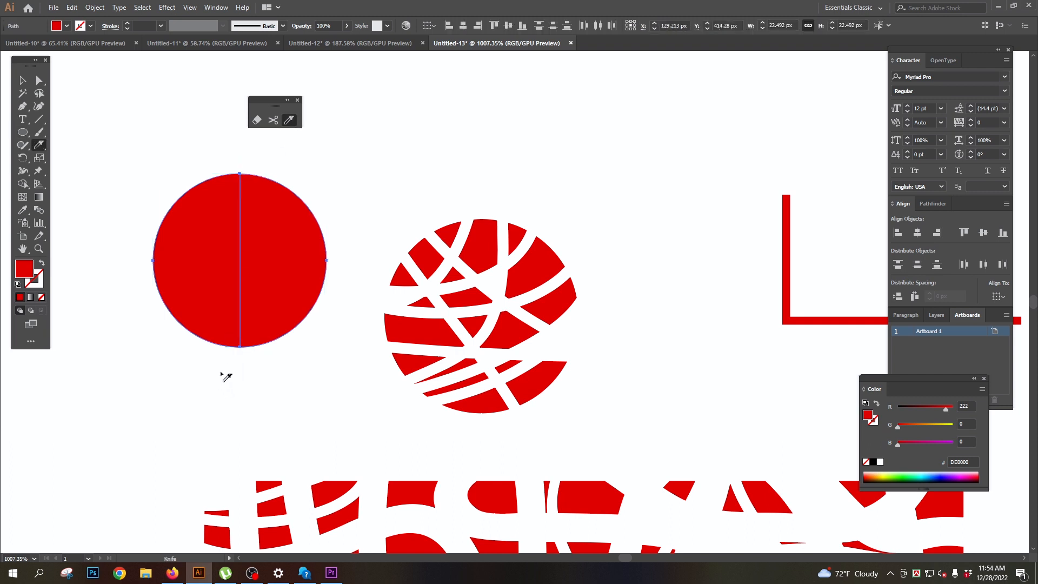
drag(255, 271, 296, 269)
- Cut the right half horizontally above its middle with the Knife tool and move the upper piece up and to the right
mouse_move(151, 236)
mouse_down()
mouse_move(386, 241)
mouse_move(357, 244)
mouse_up()
key(ctrl+z)
drag(153, 223, 476, 223)
drag(317, 204, 352, 169)
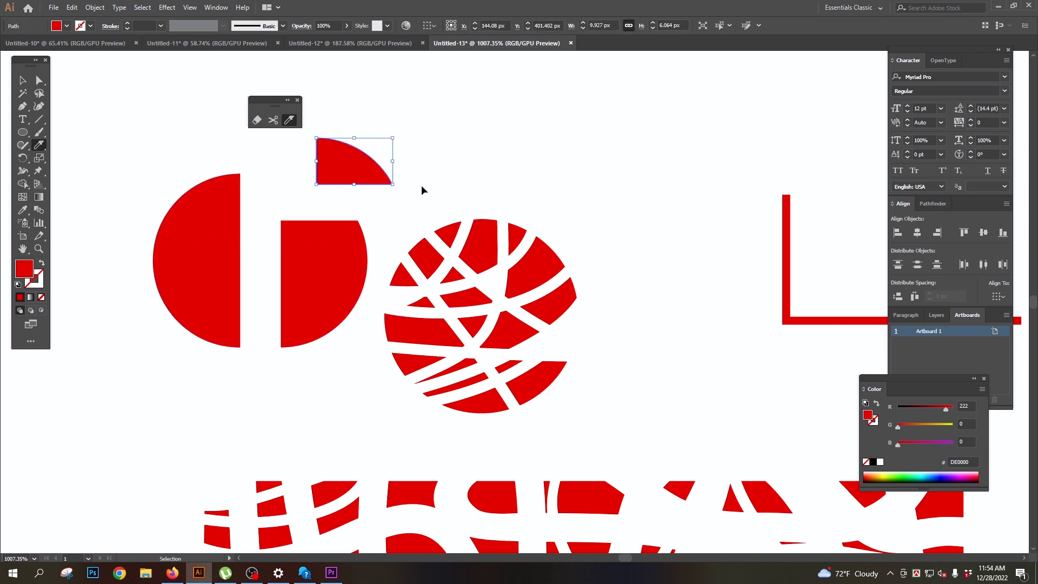
ctrl+click(362, 259)
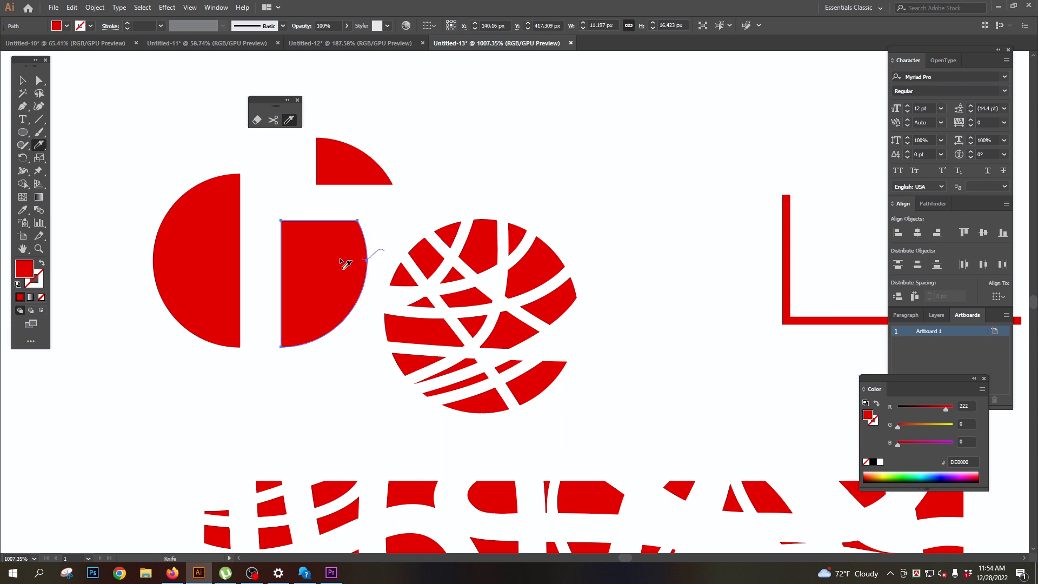
mouse_move(340, 260)
mouse_down()
mouse_move(164, 274)
mouse_move(306, 260)
mouse_move(378, 267)
mouse_up()
key(ctrl+z)
key(ctrl+z)
drag(146, 251, 378, 248)
key(ctrl+z)
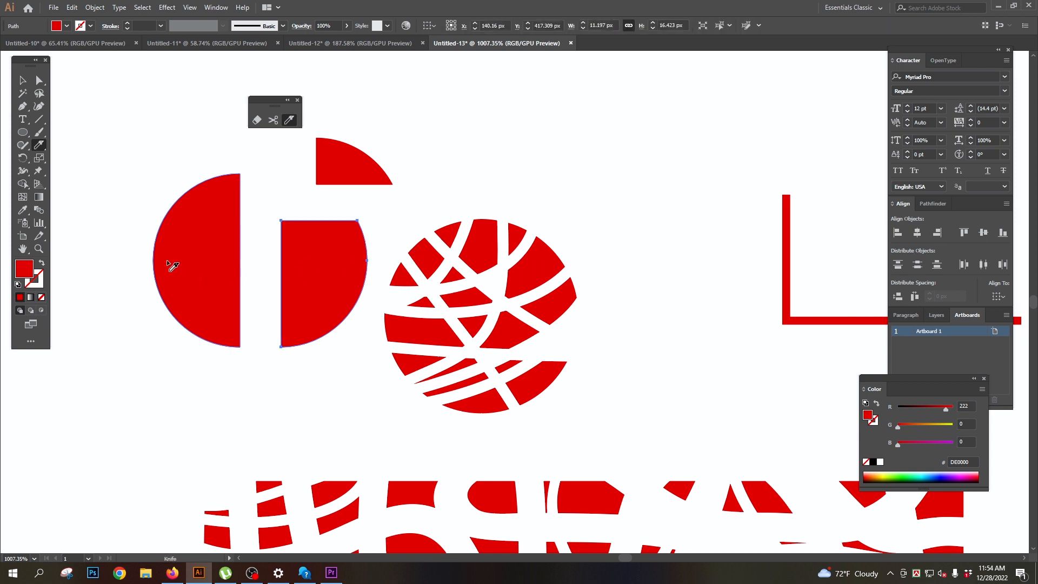
- Cut the lower-right piece horizontally with the Knife tool, move its upper strip up and to the right, and select the remainder
mouse_move(144, 254)
mouse_down()
mouse_move(388, 260)
mouse_move(375, 217)
mouse_up()
ctrl+click(388, 226)
ctrl+click(315, 234)
ctrl+click(306, 271)
drag(314, 238, 315, 359)
ctrl+click(312, 319)
key(ctrl+z)
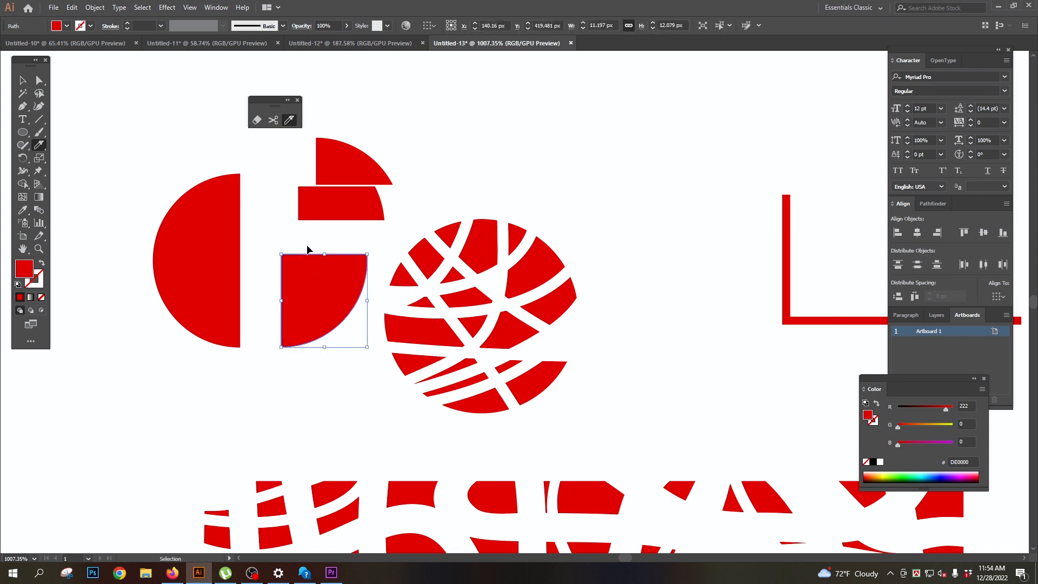
- Cut the remaining lower-right piece vertically and horizontally with the Knife tool and spread the resulting pieces apart
drag(312, 236, 320, 352)
drag(333, 291, 331, 252)
ctrl+click(352, 290)
drag(278, 273, 267, 233)
ctrl+click(282, 301)
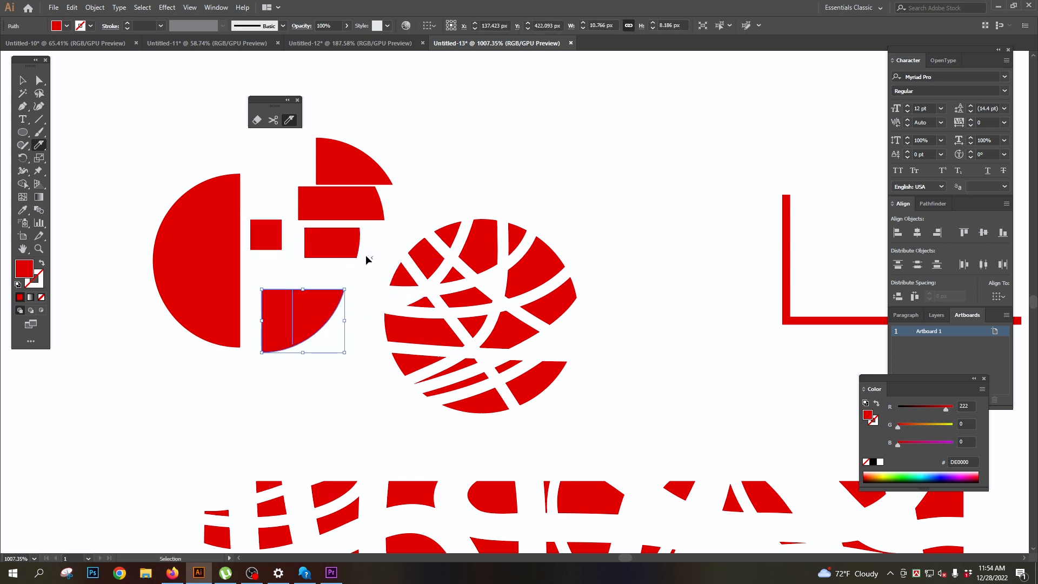
- Deselect the cut circle pieces and activate the Eraser tool
ctrl+click(447, 218)
scroll(415, 243, down, 3)
scroll(368, 219, up, 2)
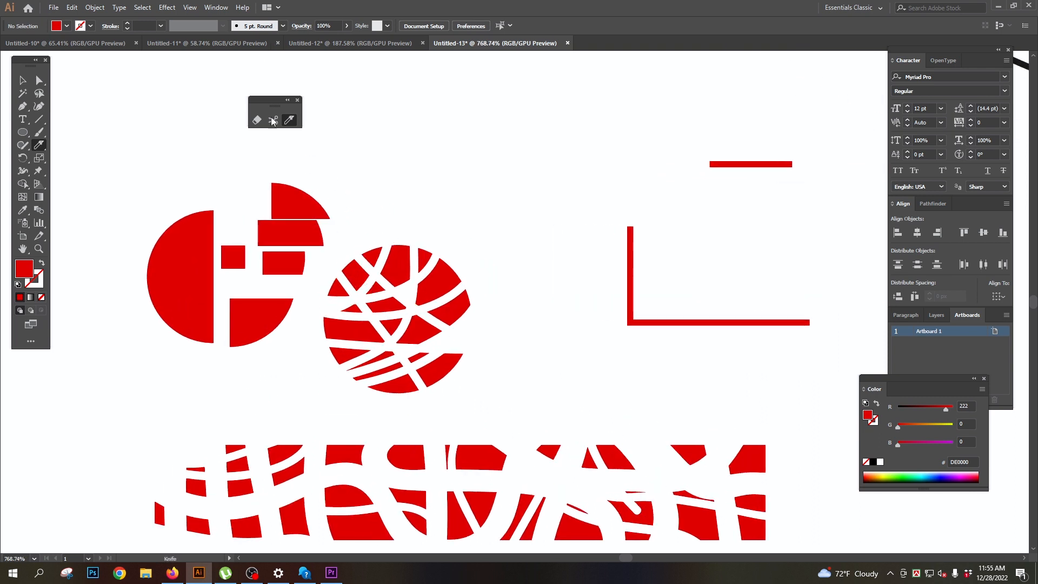
click(258, 124)
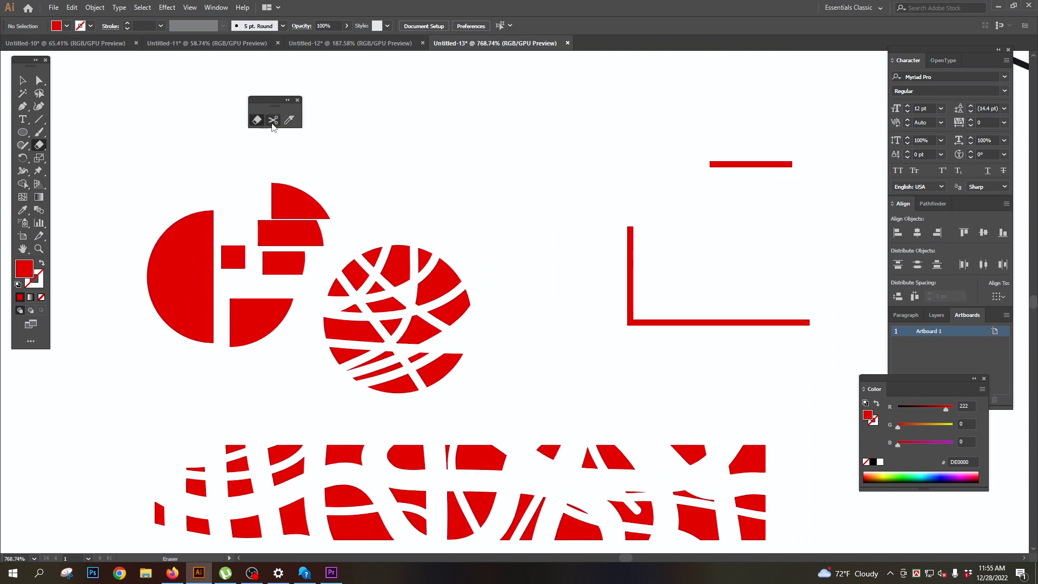